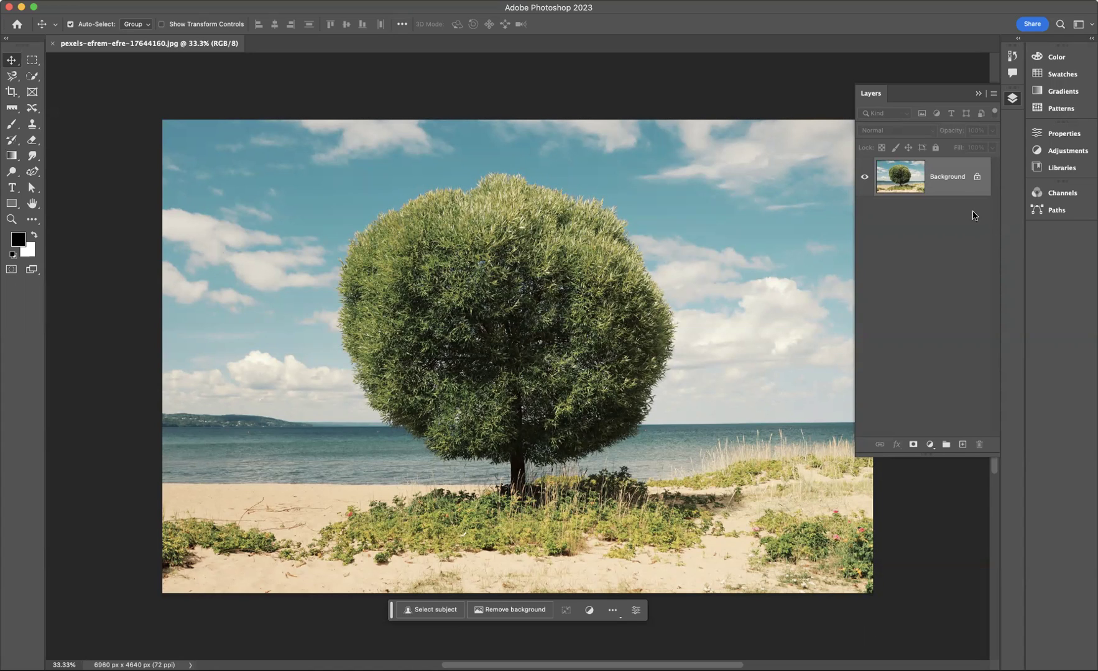
# Unlock the Background layer and open the Image Size dialog for the 6960 × 4640 photo
pyautogui.click(976, 178)
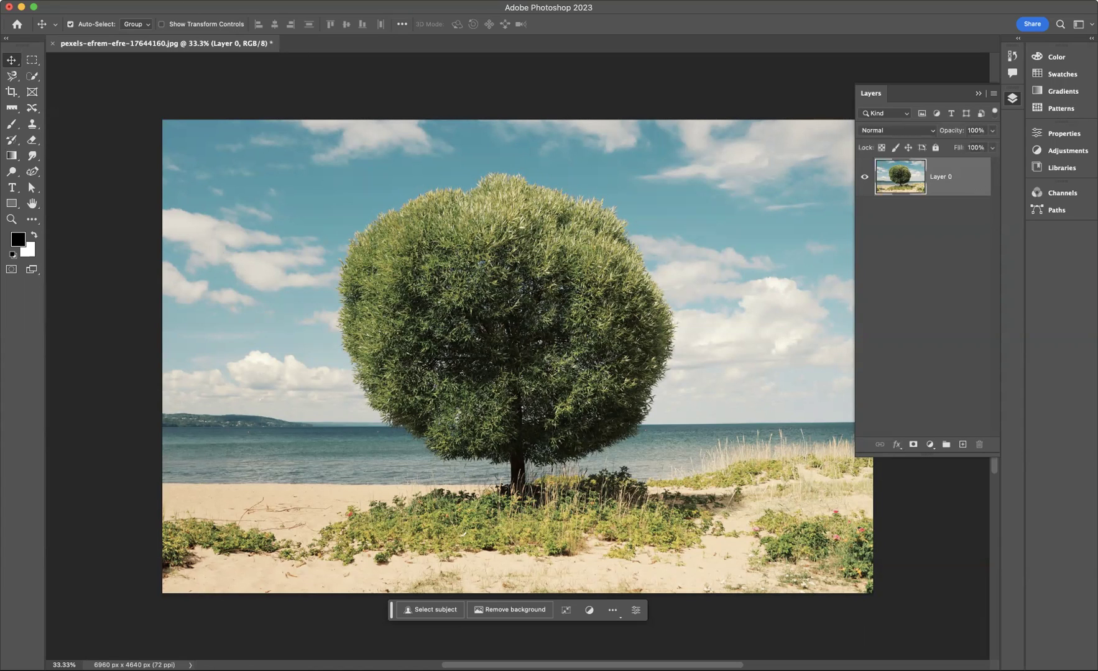
pyautogui.click(146, 1)
pyautogui.click(168, 83)
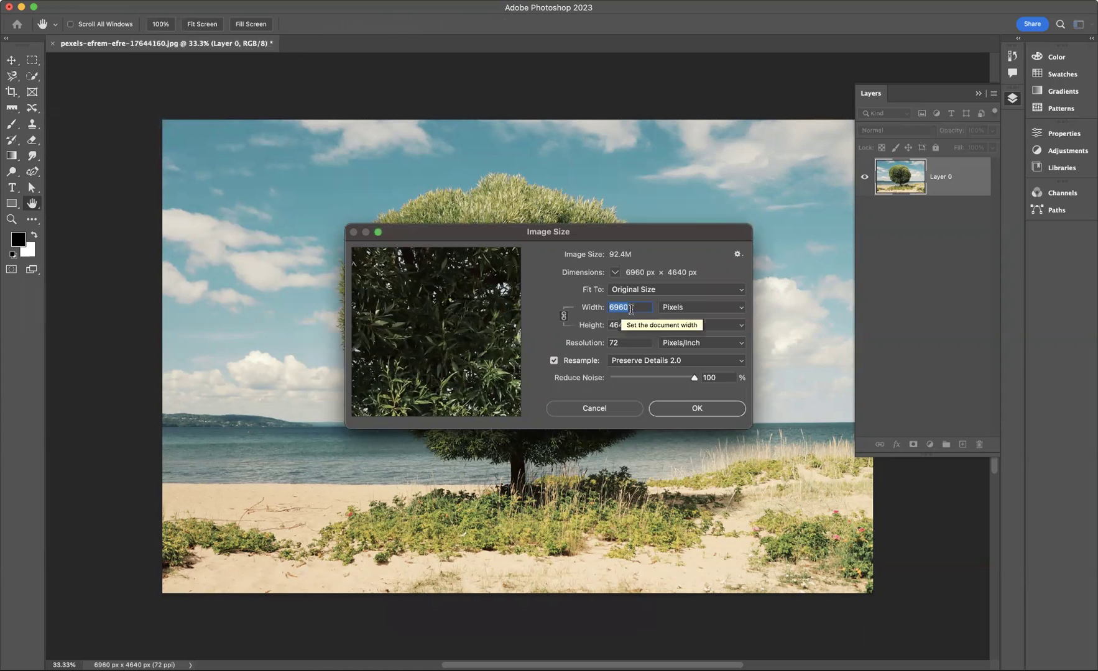
# Resize the photo to 9000 px wide using Preserve Details 2.0 with Reduce Noise at 100%
pyautogui.press('BackSpace')
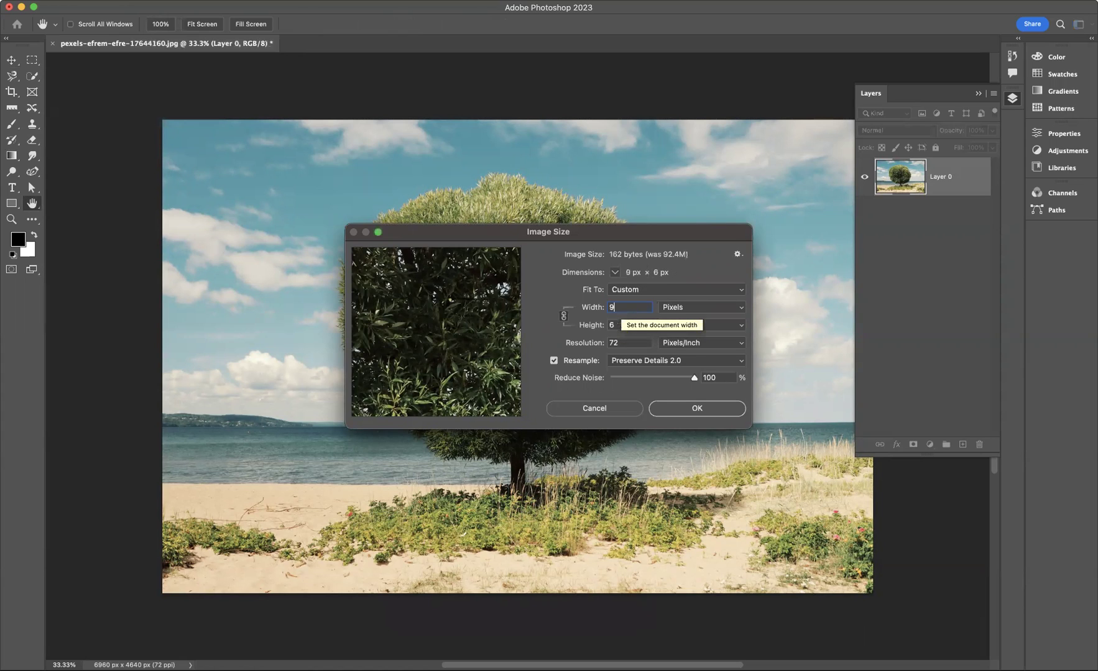
pyautogui.write('9000')
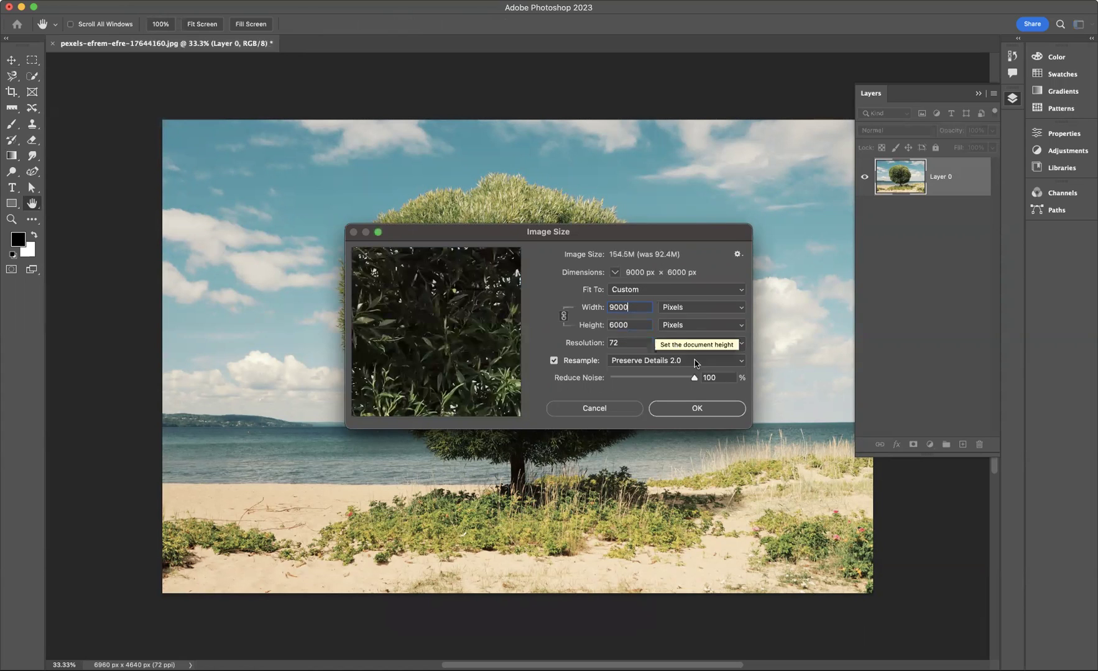
pyautogui.click(739, 363)
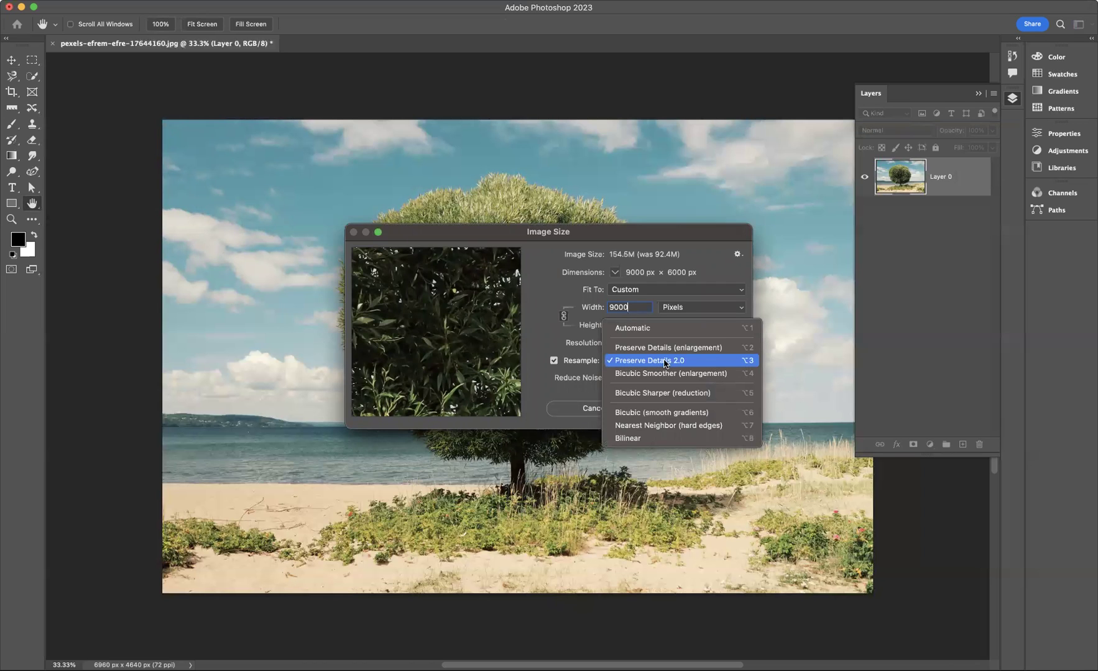
pyautogui.click(667, 361)
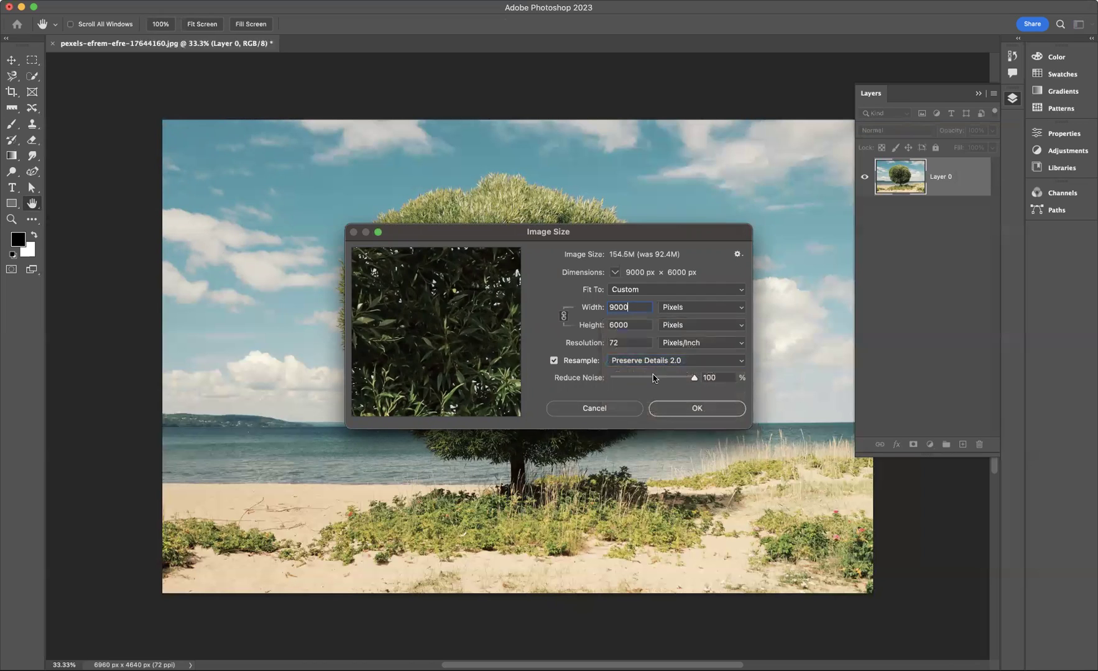
pyautogui.moveTo(693, 379)
pyautogui.mouseDown()
pyautogui.moveTo(649, 378)
pyautogui.moveTo(694, 379)
pyautogui.mouseUp()
pyautogui.click(712, 378)
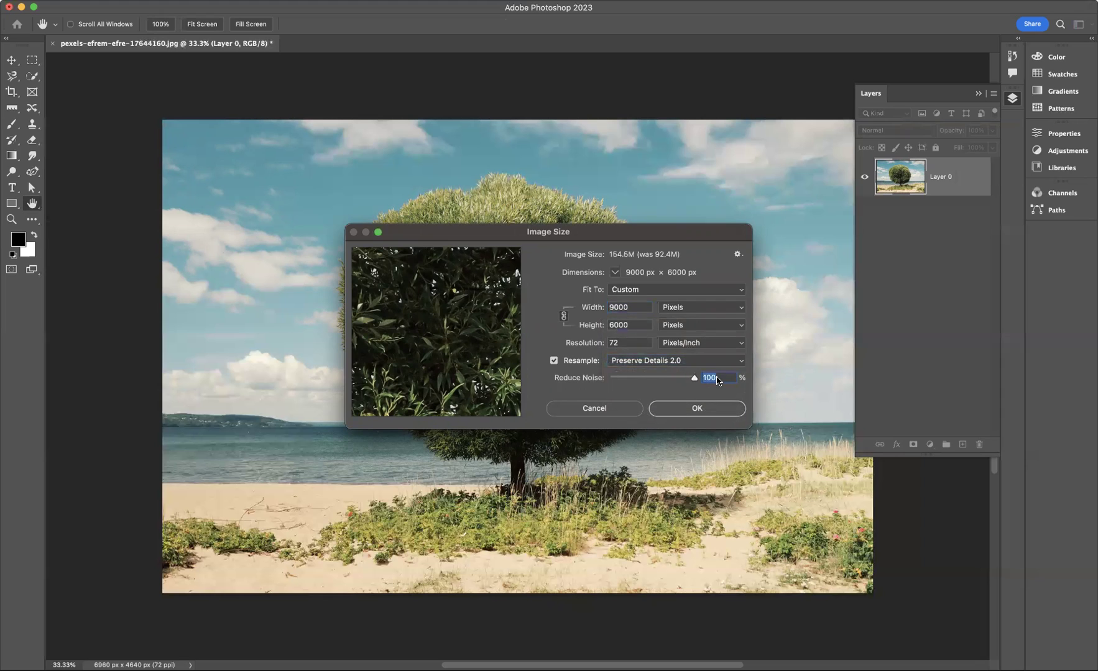
pyautogui.click(686, 408)
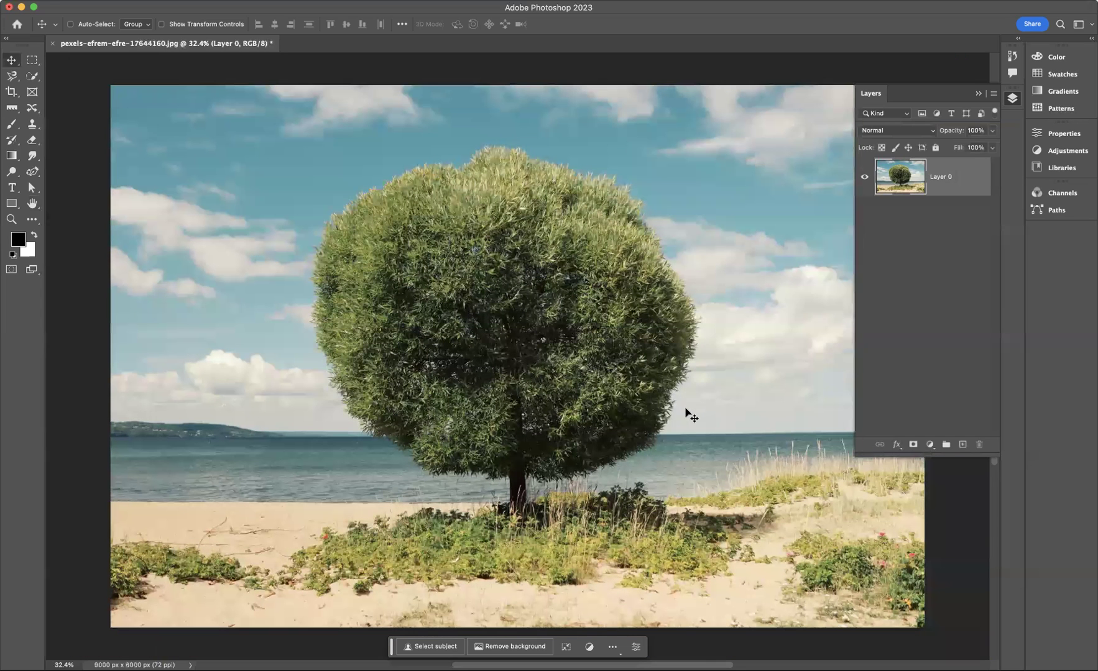
# Zoom out to 25% to view the enlarged 9000 × 6000 photo
pyautogui.hotkey('ctrl', '-')
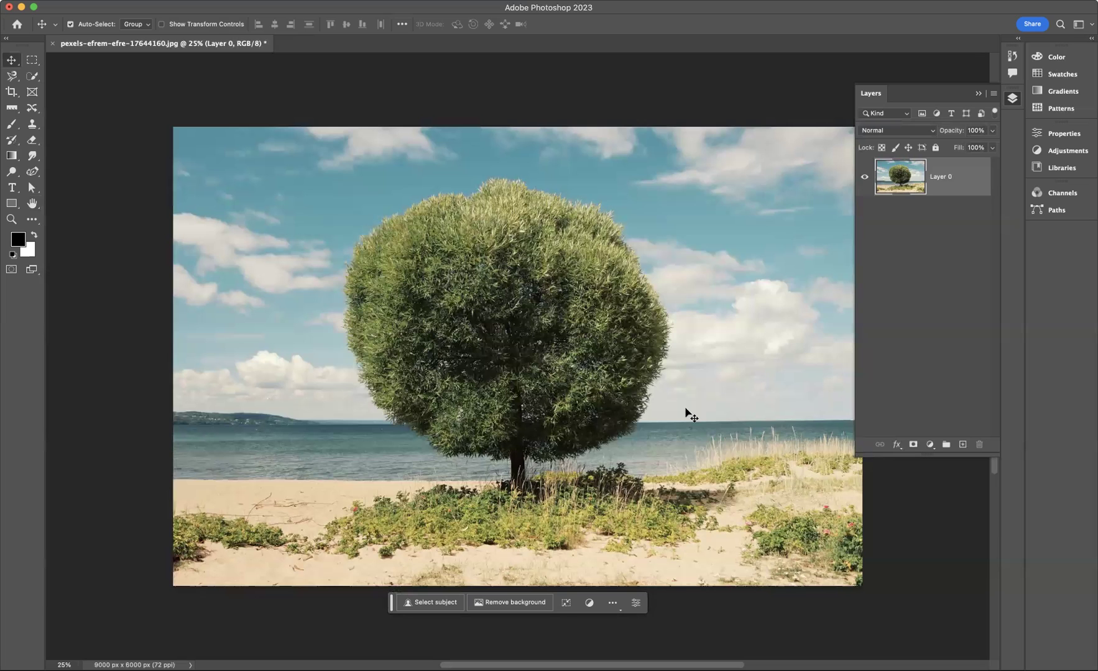